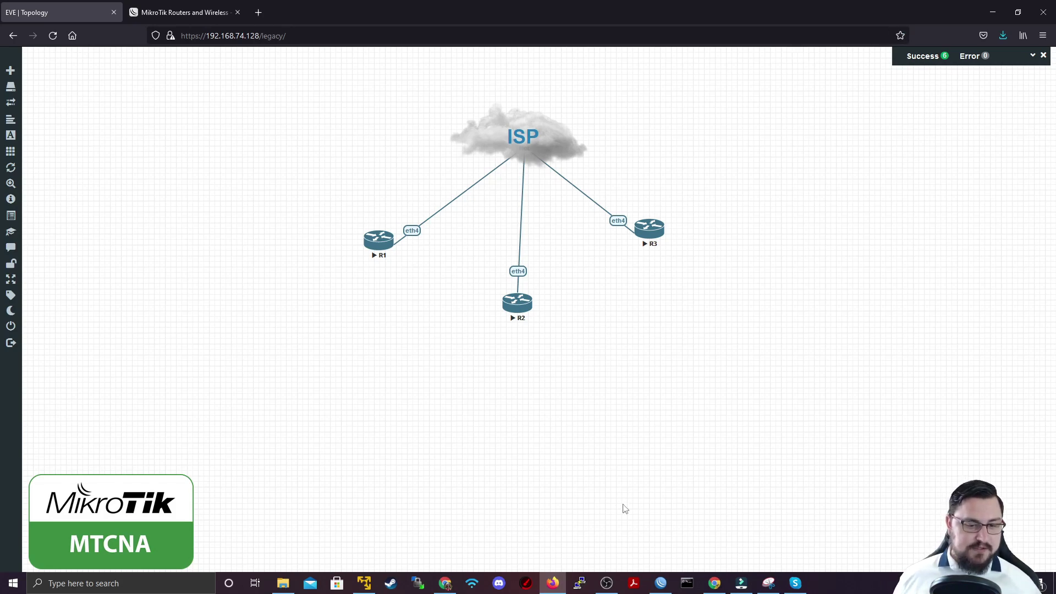
Confirm the dude package appears in R1's installed packages list
click(661, 551)
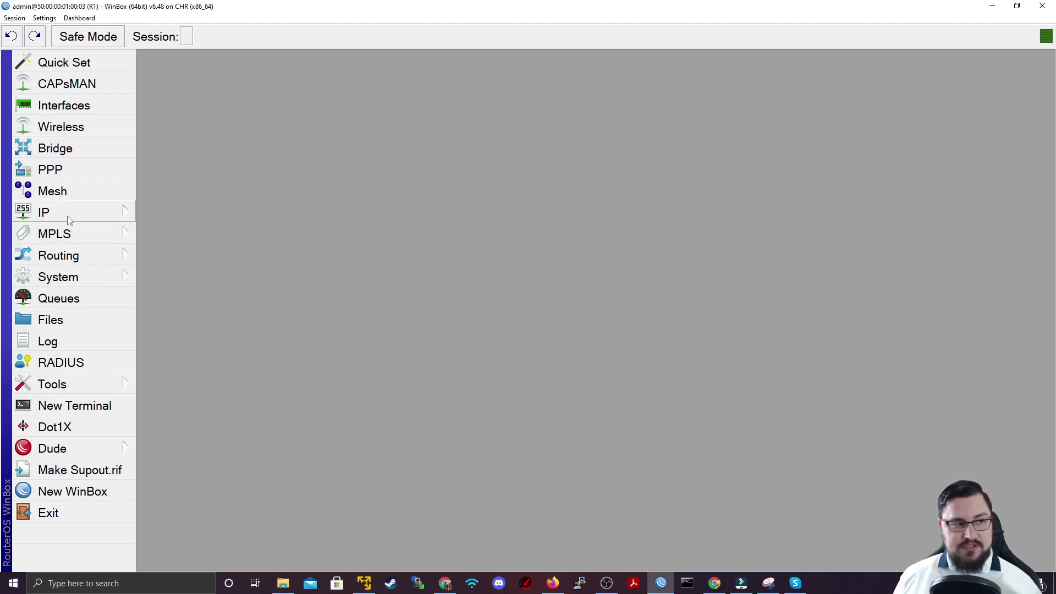
click(84, 278)
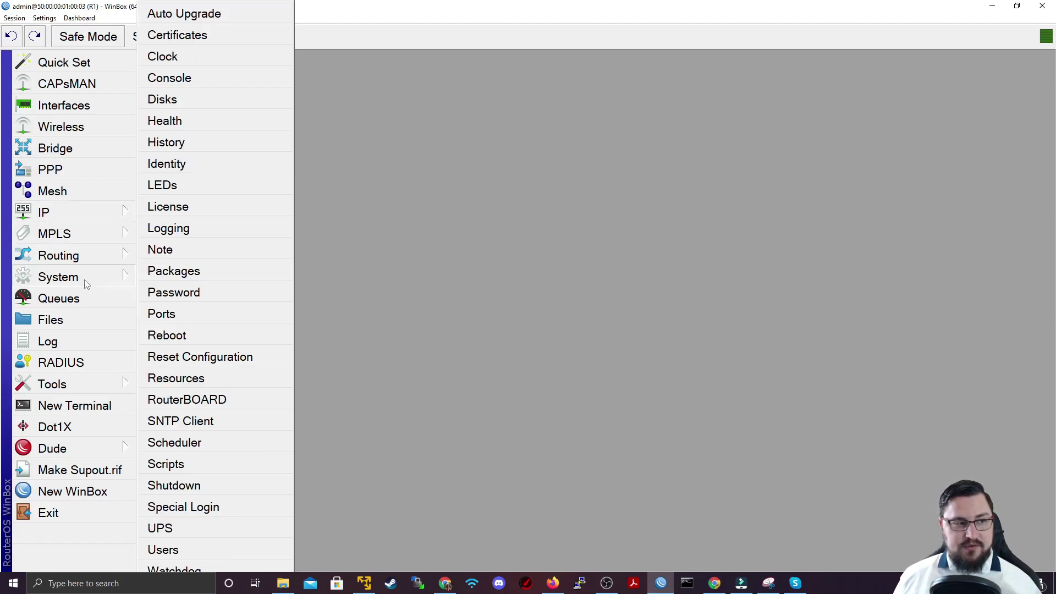
click(187, 268)
click(299, 203)
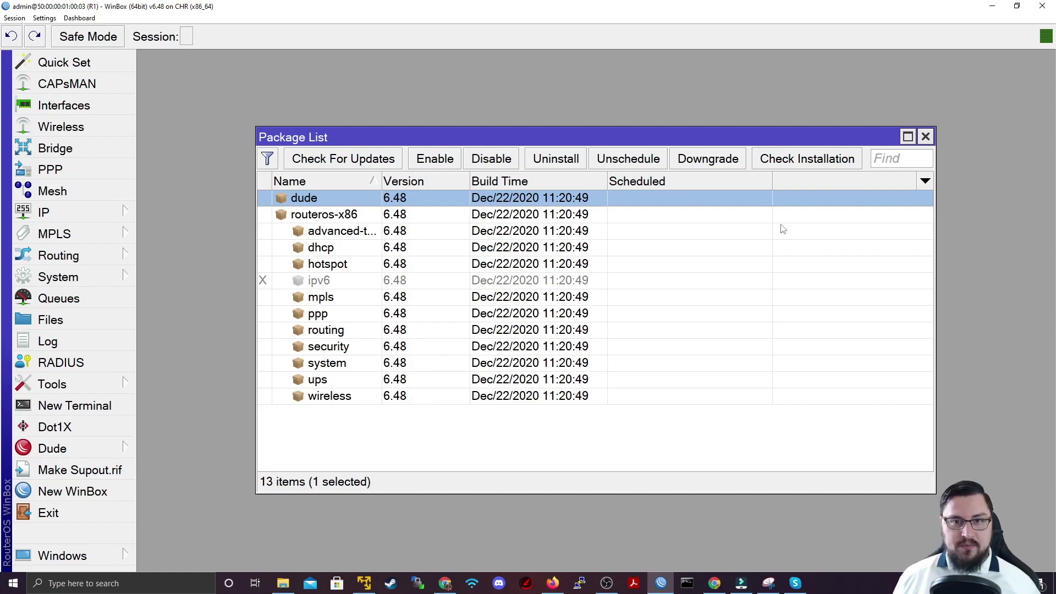
click(926, 137)
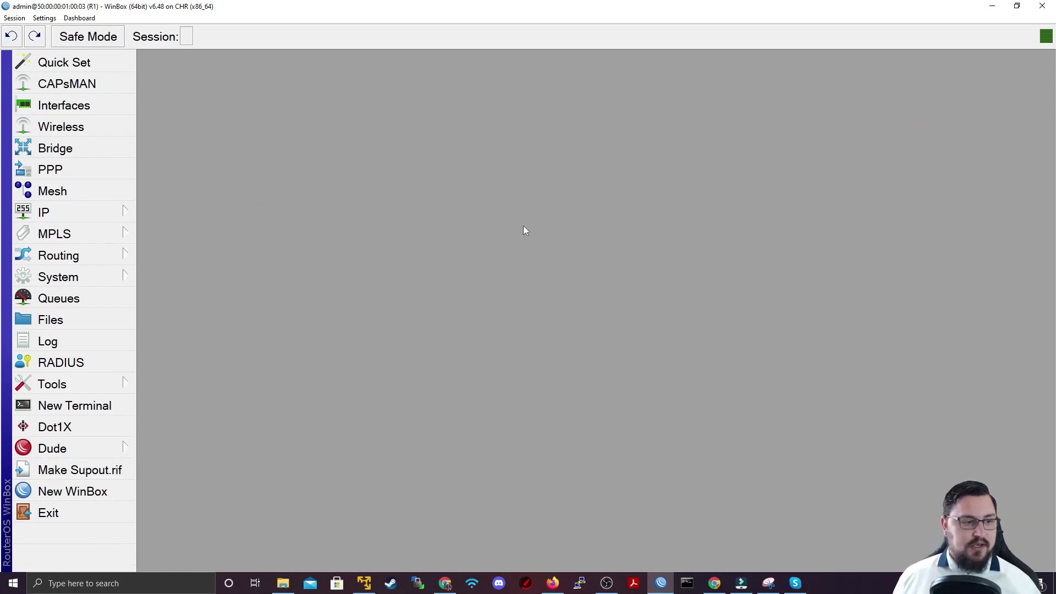
Re-enable the Dude server in Dude Settings and apply the setting
click(50, 446)
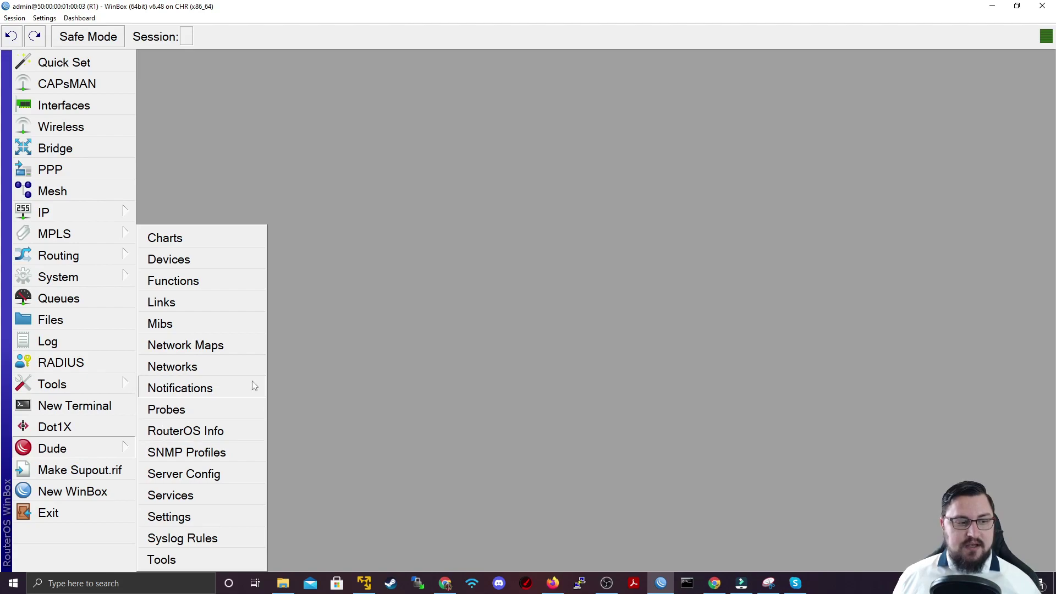
click(187, 519)
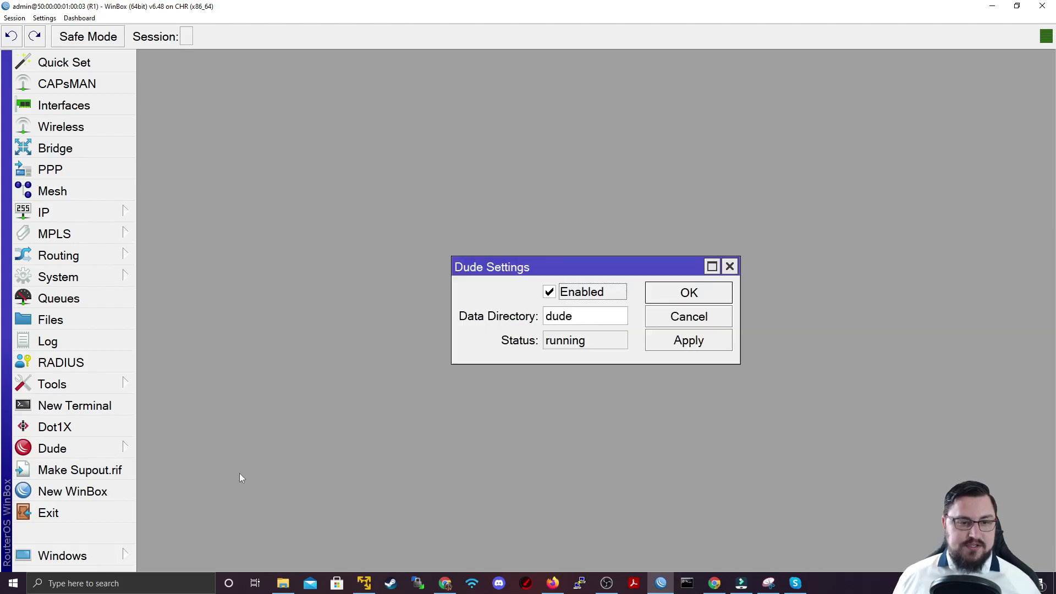
click(546, 295)
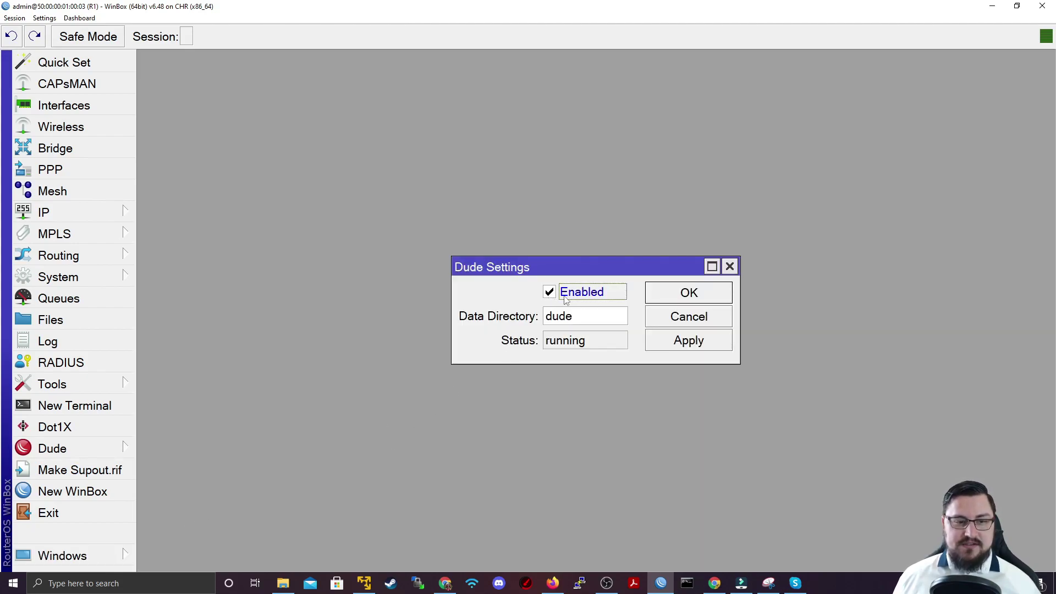
click(664, 343)
click(680, 302)
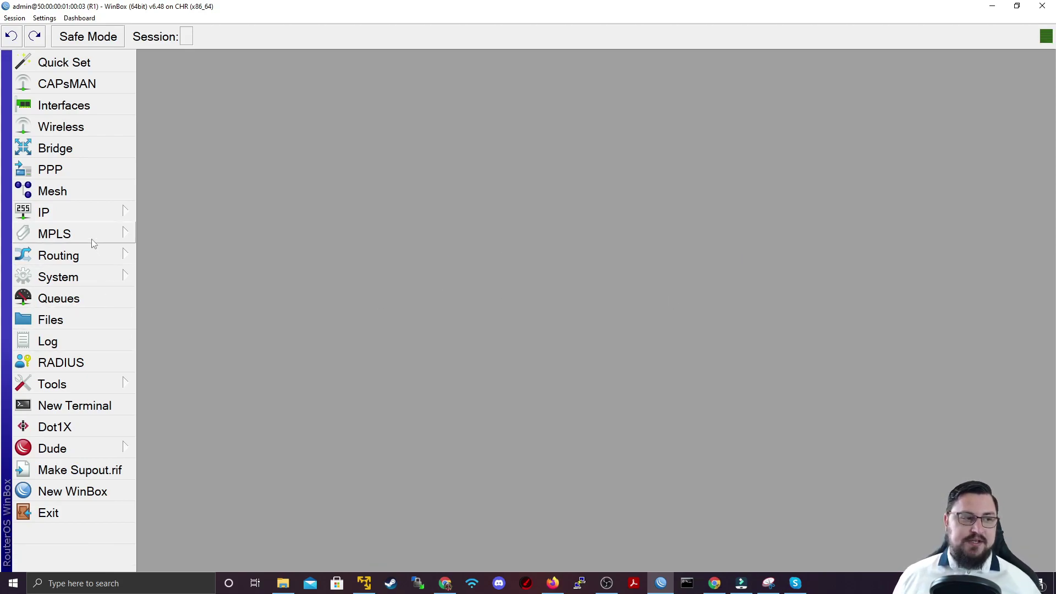
Browse R1's dude/files/default entries in the File List, then close it
click(104, 322)
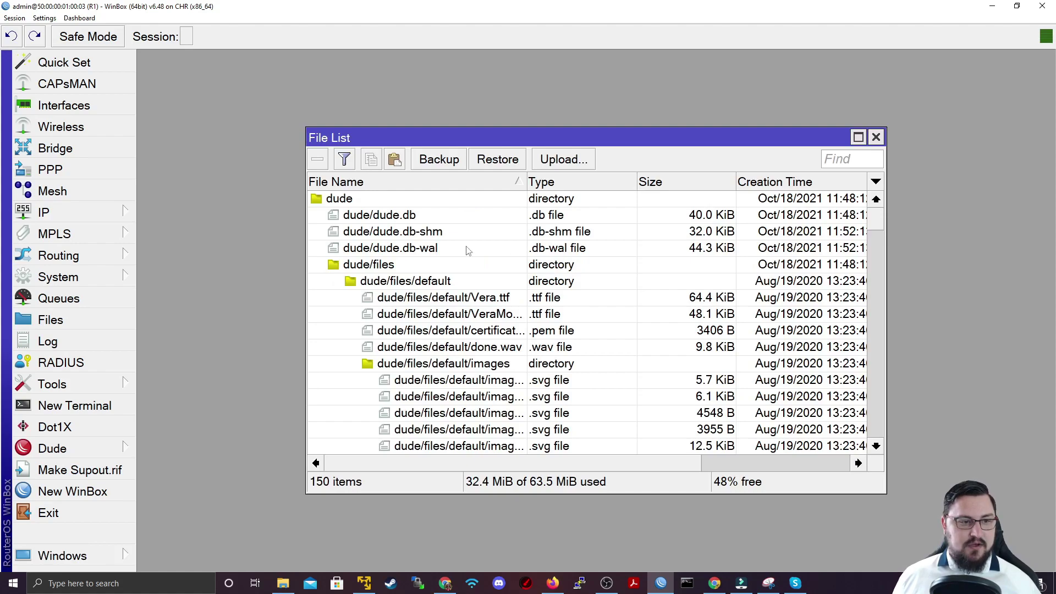
scroll(467, 250, down, 1)
scroll(495, 242, down, 4)
scroll(528, 237, down, 4)
scroll(557, 228, down, 5)
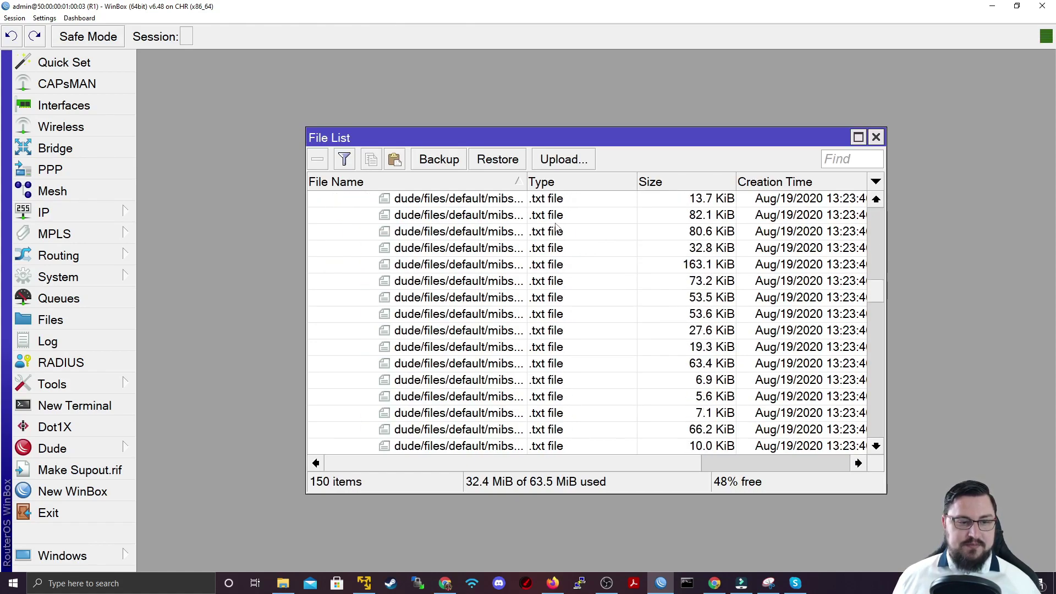
scroll(557, 228, down, 4)
scroll(557, 223, down, 4)
scroll(557, 218, down, 4)
scroll(556, 212, down, 4)
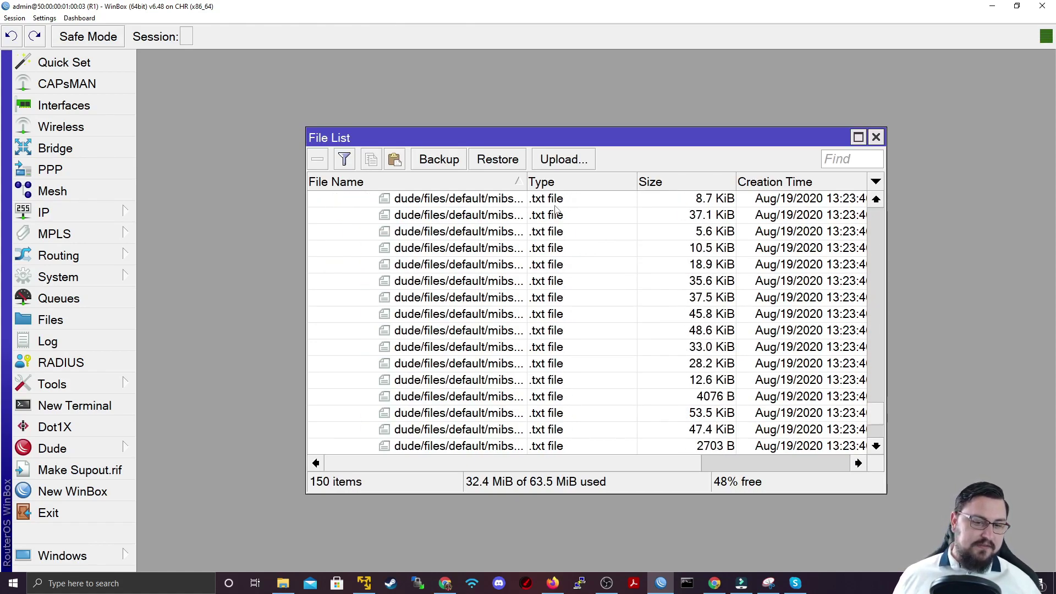
scroll(556, 209, down, 3)
scroll(511, 259, up, 4)
scroll(511, 260, up, 4)
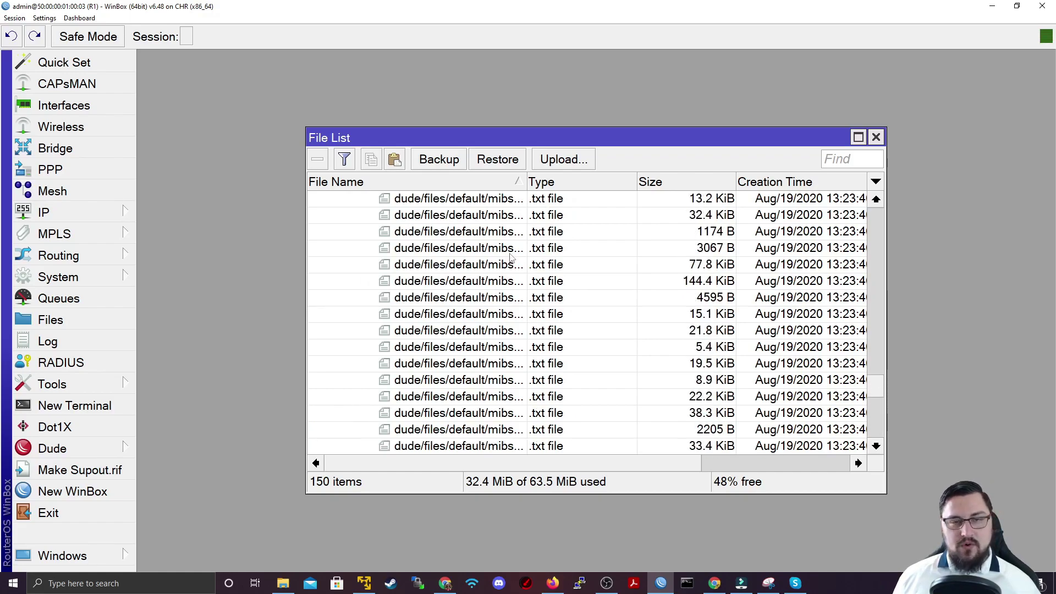
scroll(510, 260, up, 4)
scroll(550, 270, up, 3)
scroll(589, 281, up, 2)
scroll(626, 290, up, 1)
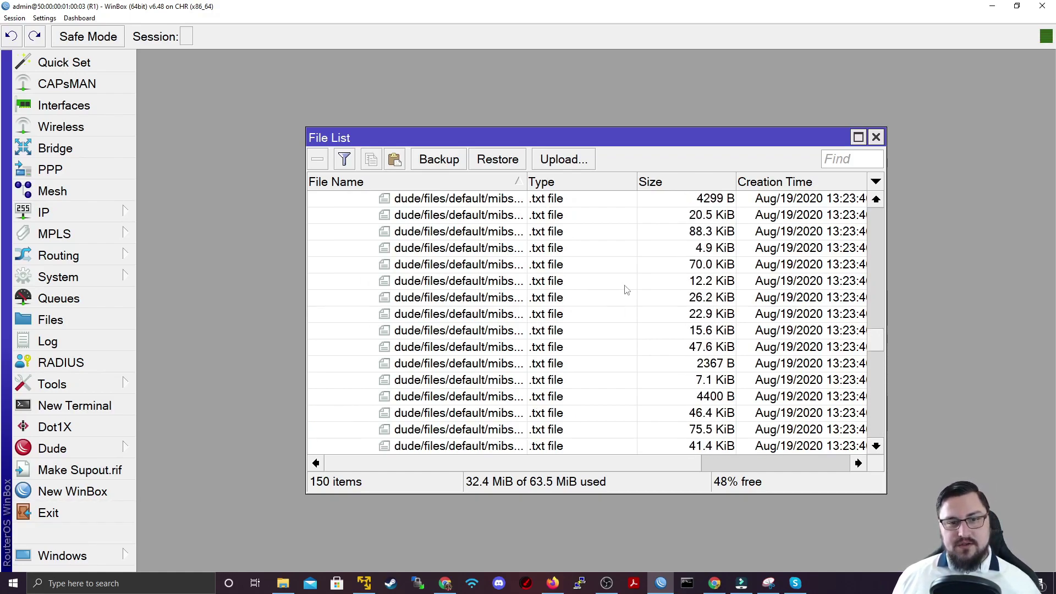
scroll(627, 286, up, 3)
scroll(631, 283, up, 3)
scroll(649, 308, up, 3)
scroll(664, 317, up, 3)
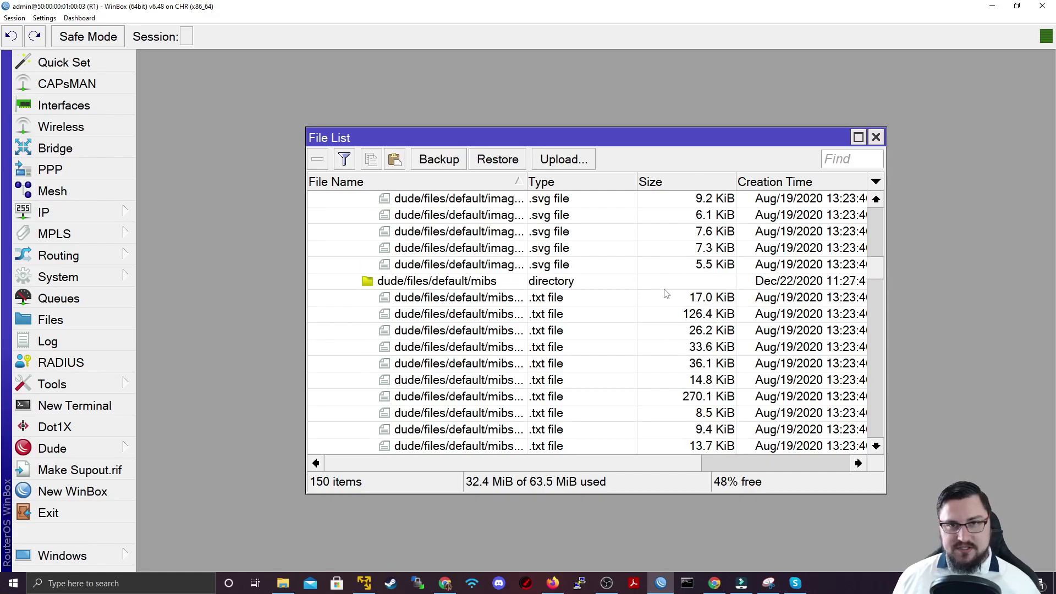
scroll(665, 294, up, 2)
scroll(677, 286, up, 3)
scroll(715, 247, up, 1)
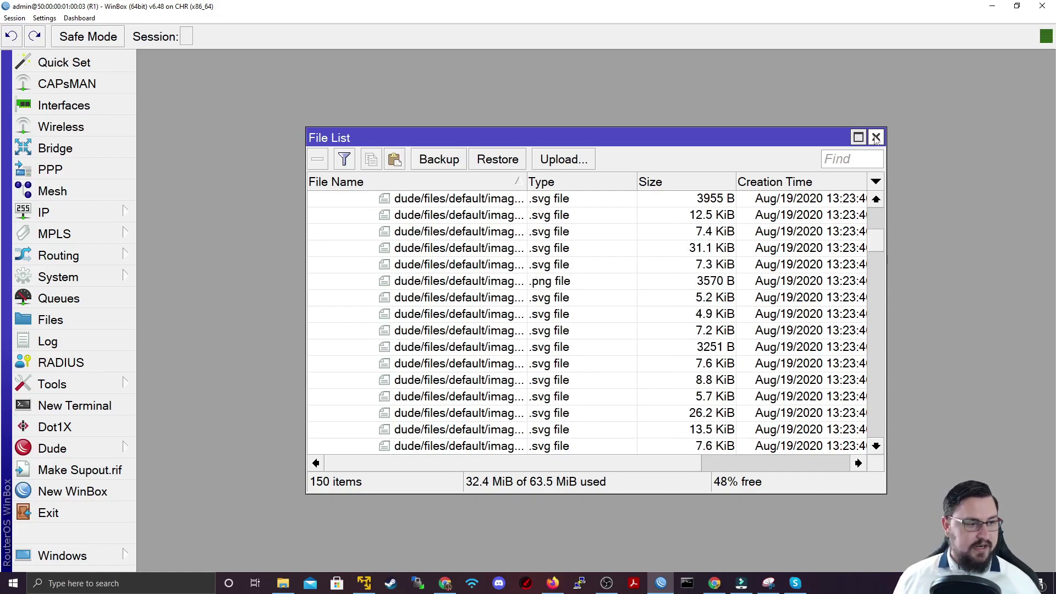
click(877, 137)
Show the empty Dude Devices list, cancelling a new device after viewing its Polling and General tabs
click(131, 447)
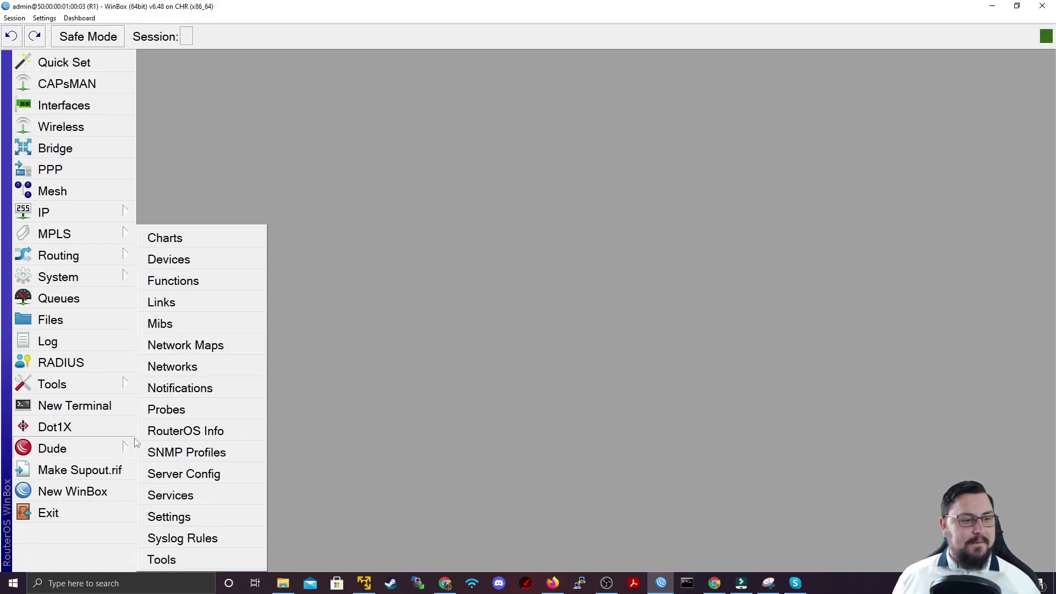
click(220, 264)
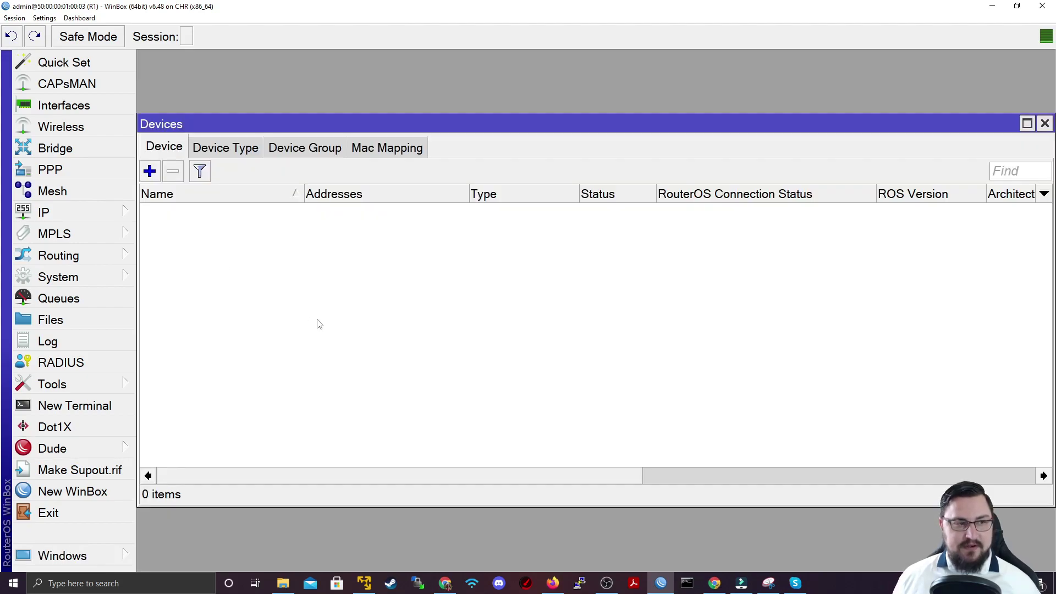
click(150, 172)
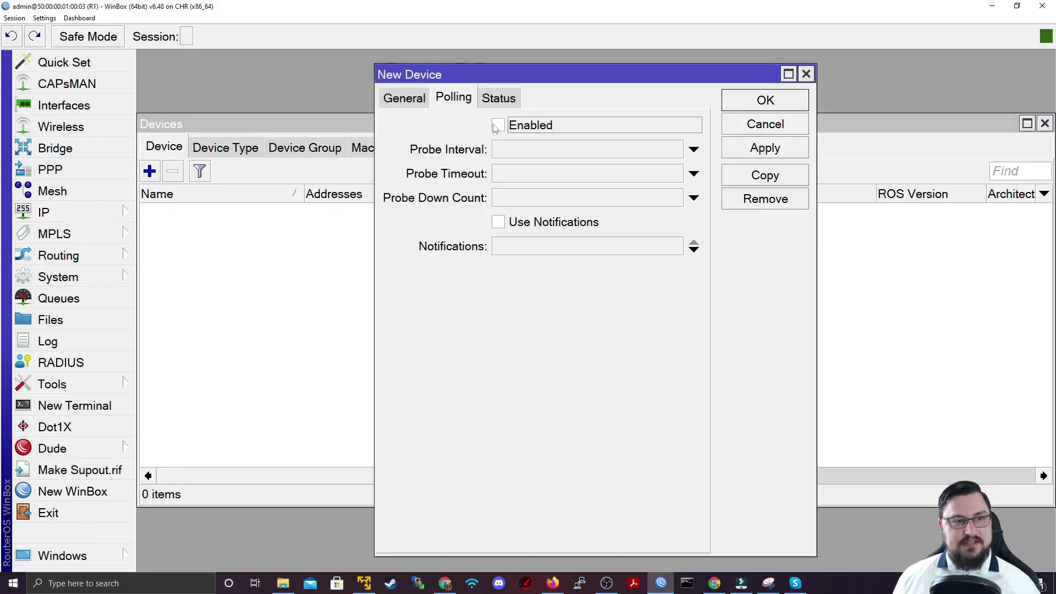
click(519, 132)
click(425, 108)
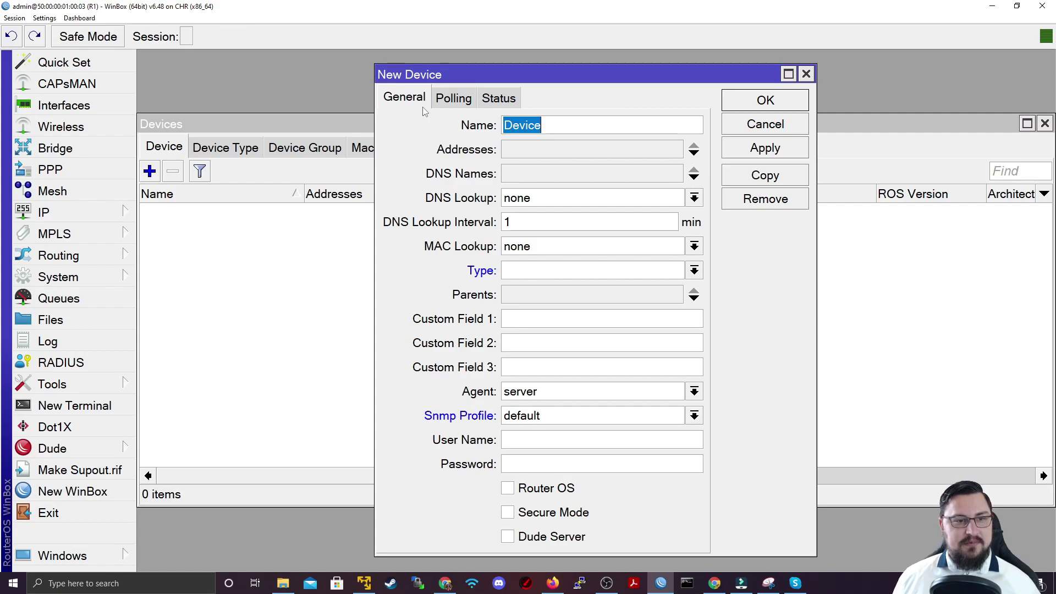
click(560, 148)
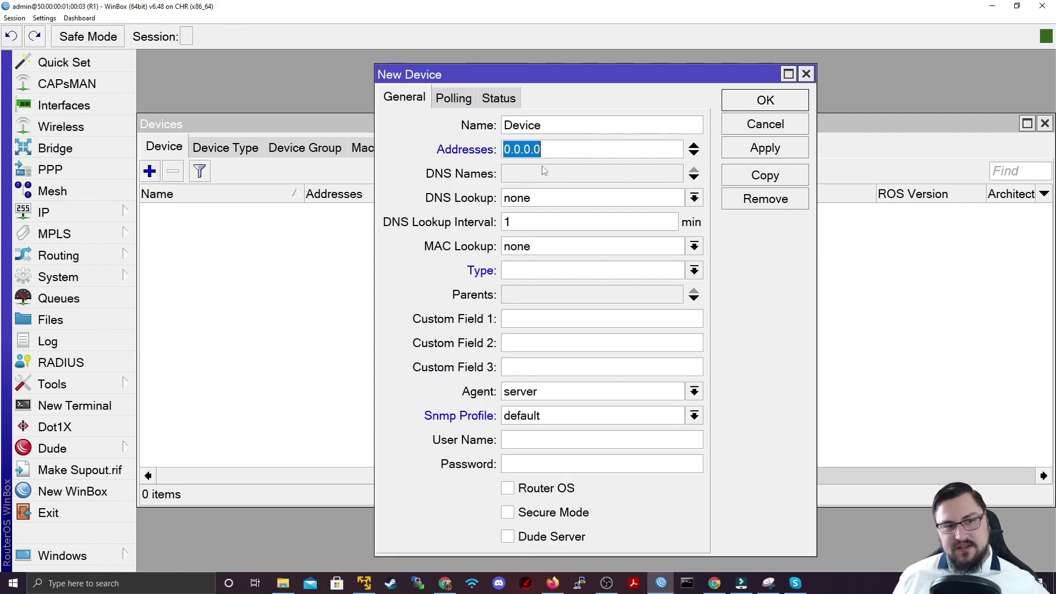
click(580, 175)
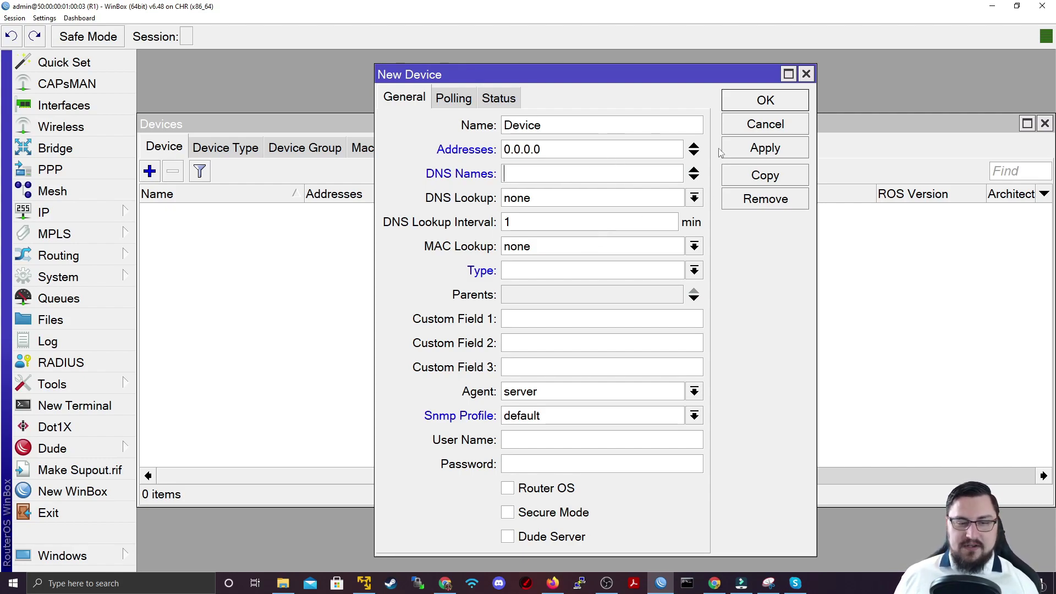
click(765, 126)
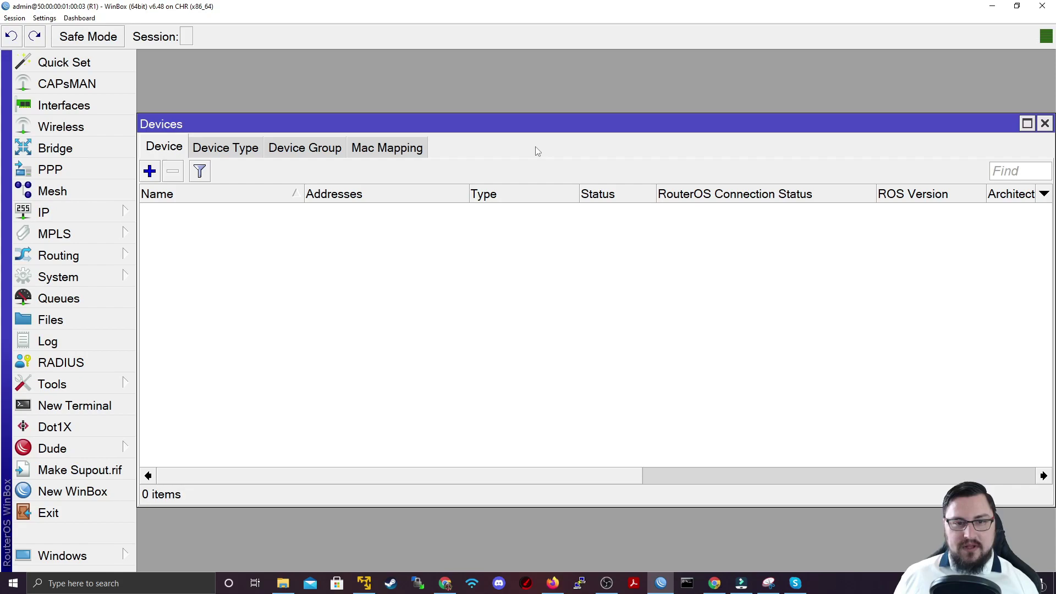
mouse_move(532, 477)
mouse_down()
mouse_move(931, 453)
mouse_move(371, 448)
mouse_up()
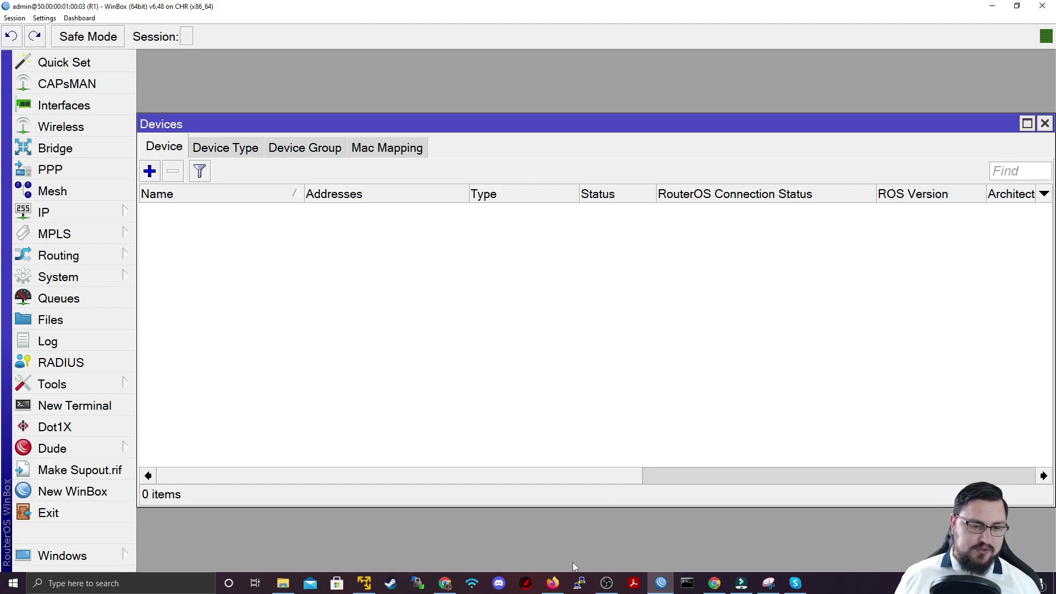
On mikrotik.com/download, expand The Dude versions and scroll to the Dude client row
click(552, 583)
click(226, 6)
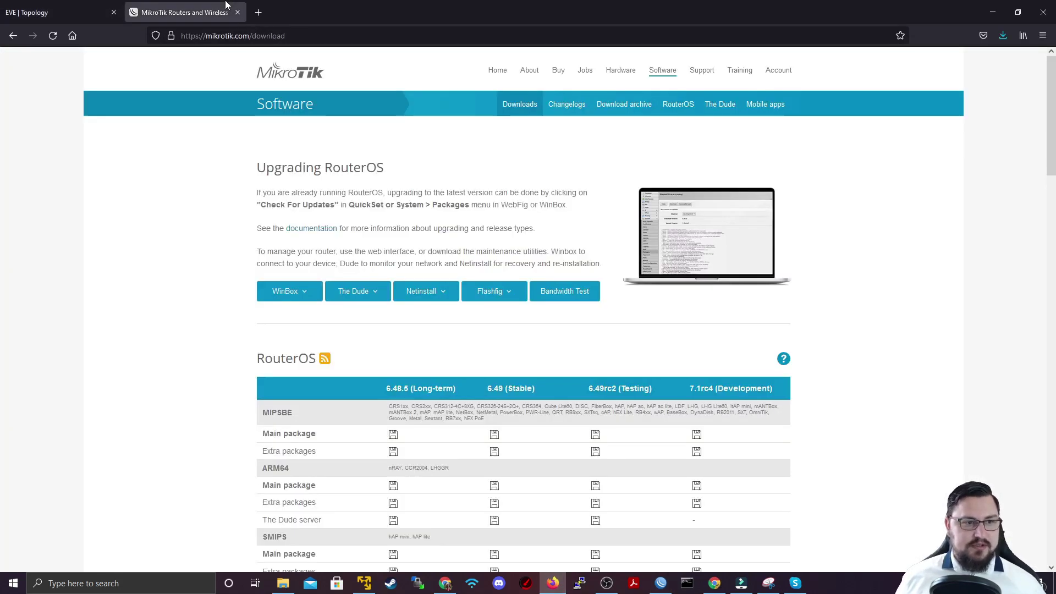
click(382, 301)
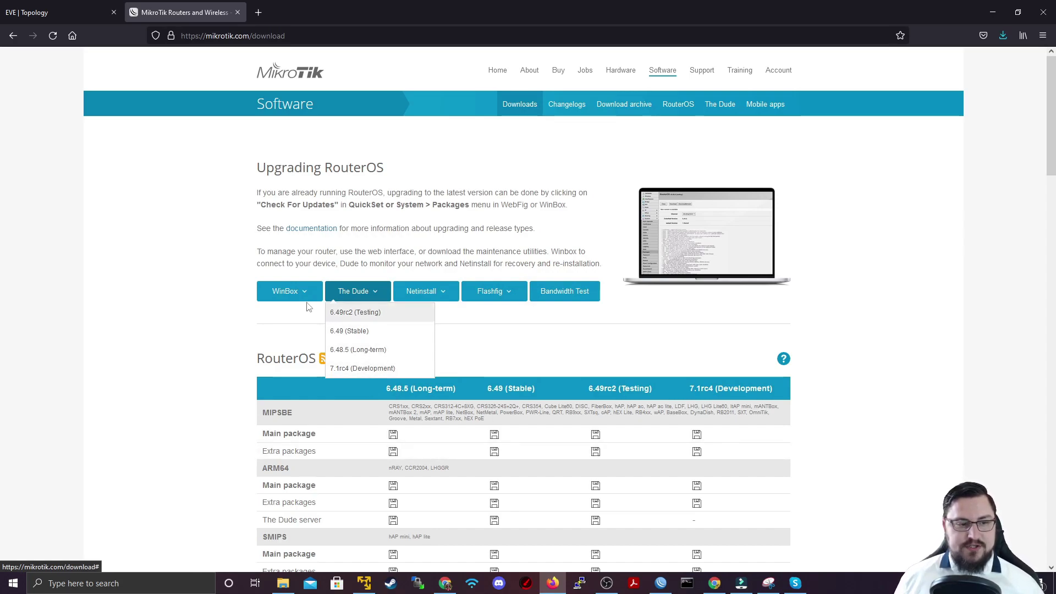
scroll(310, 316, down, 4)
scroll(309, 317, down, 3)
scroll(312, 297, down, 3)
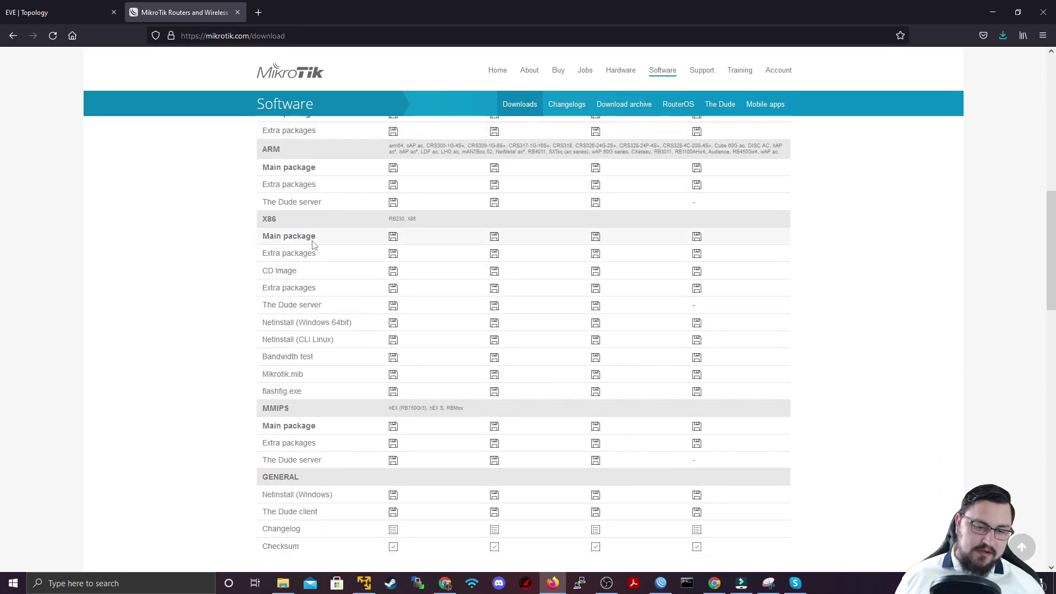